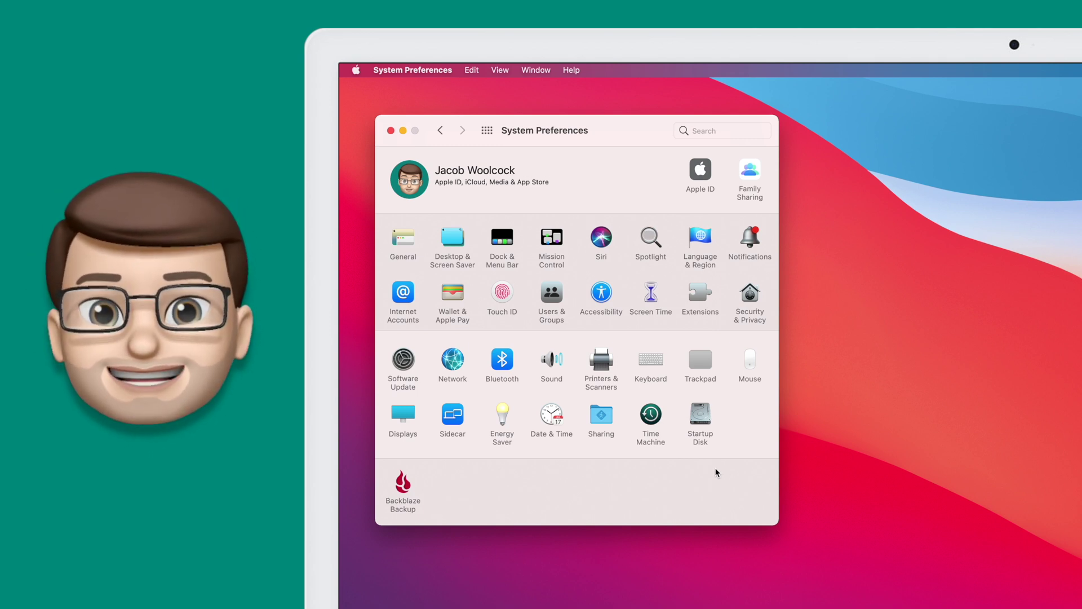
Search preferences for 'bluetooth', open the Bluetooth pane, then return to the full overview.
click(713, 132)
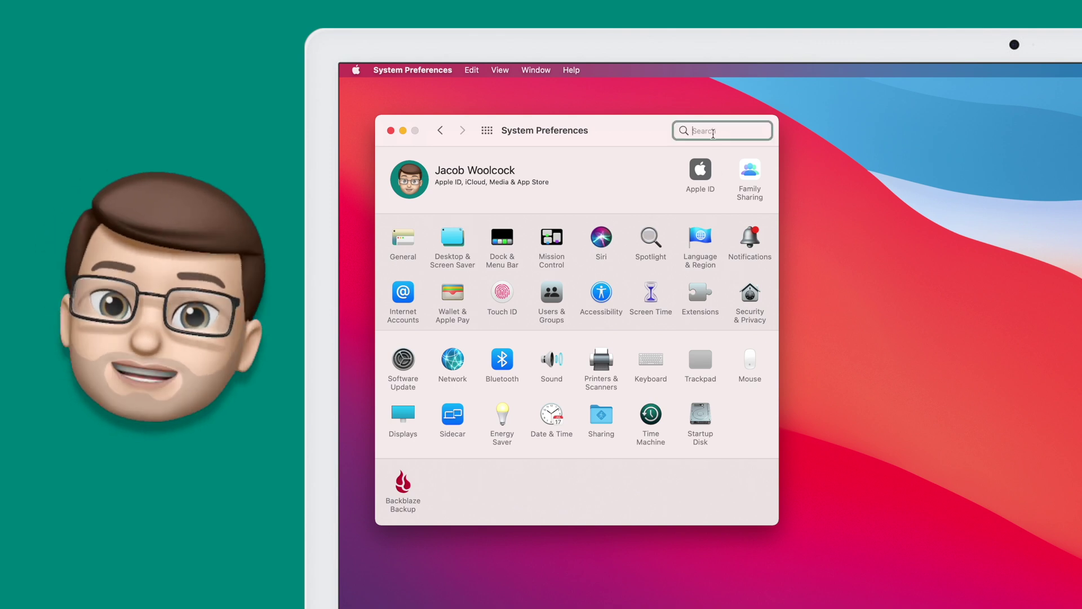
text(blue)
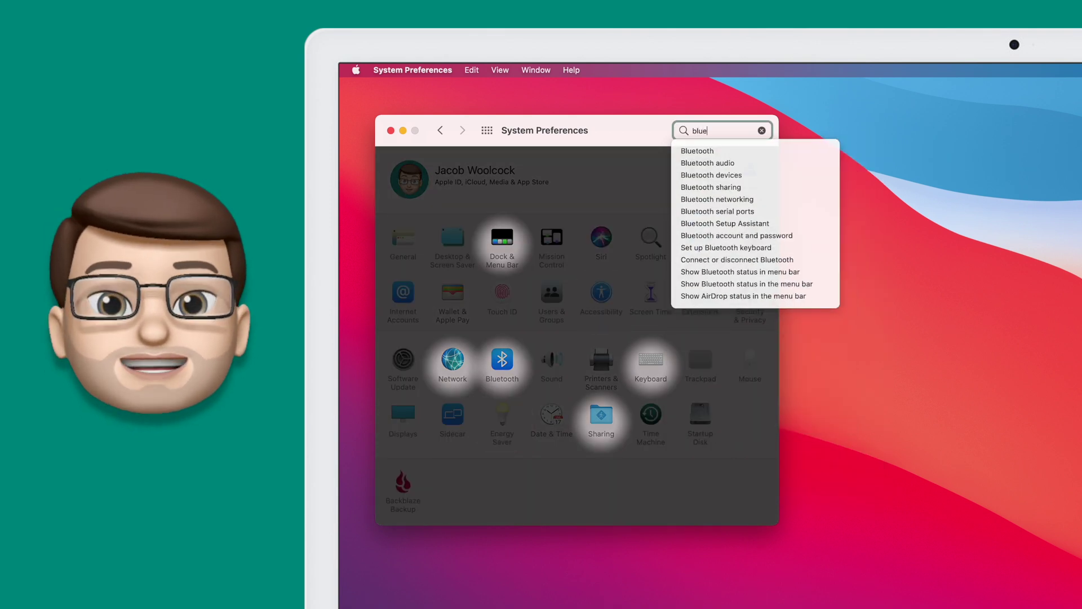
text(tooth)
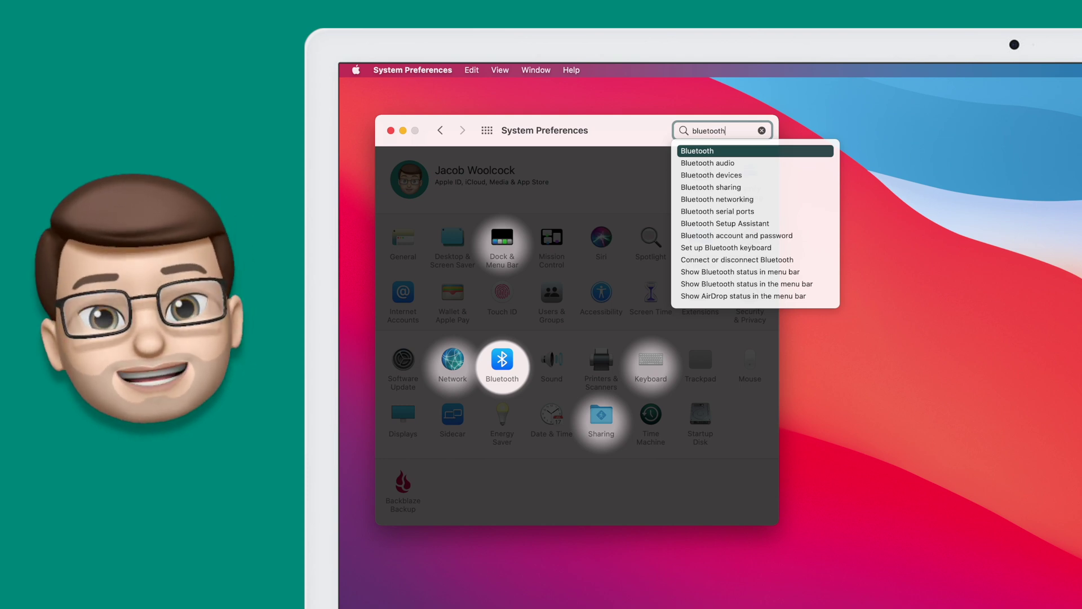
click(513, 359)
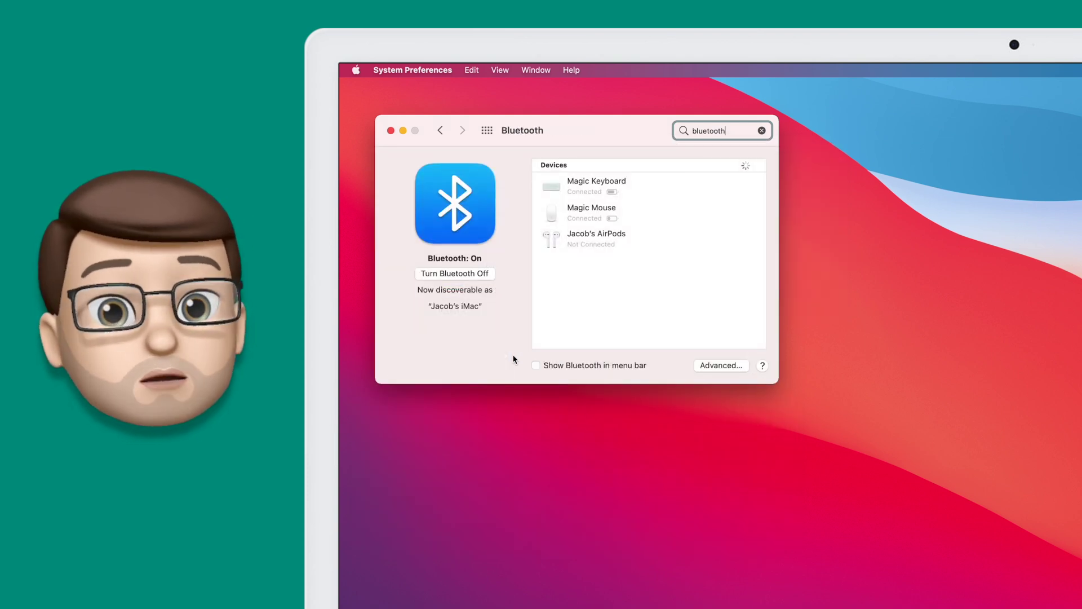
click(488, 130)
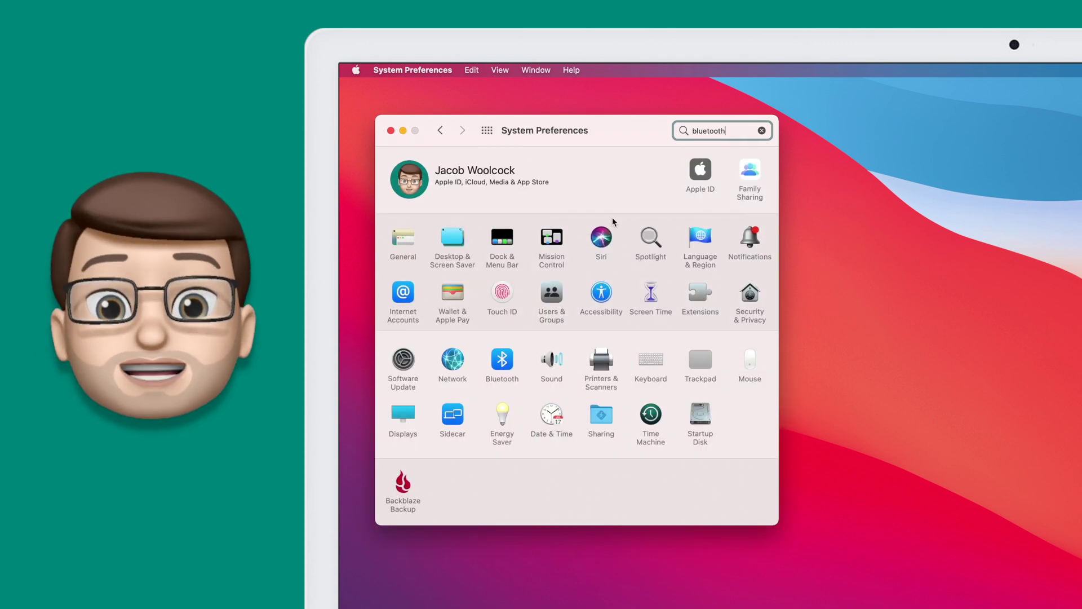
Arrange the panes alphabetically, then open Bluetooth and return to the overview.
click(500, 72)
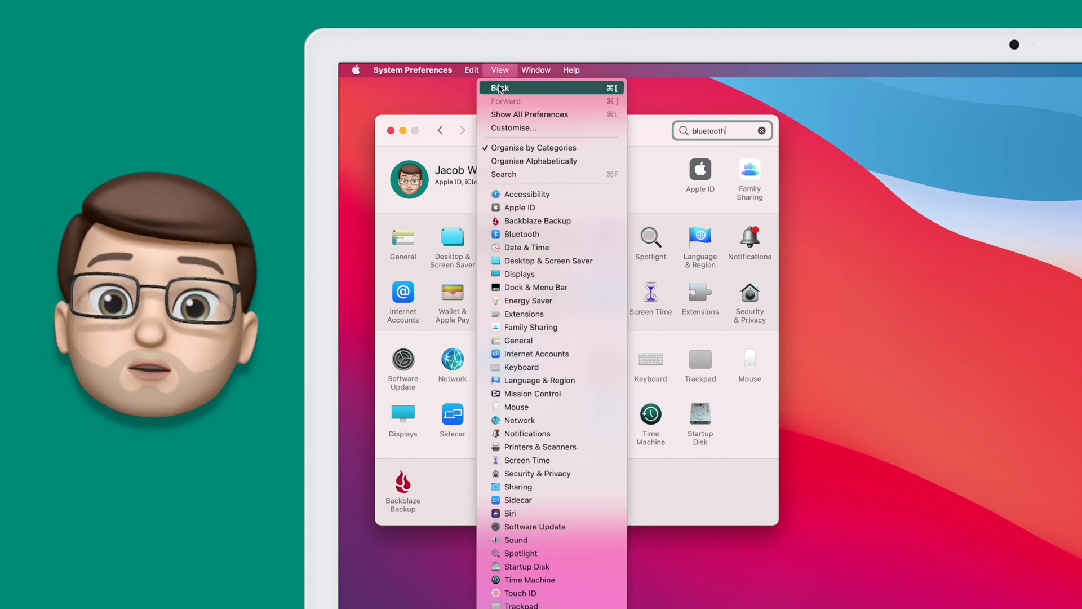
click(488, 165)
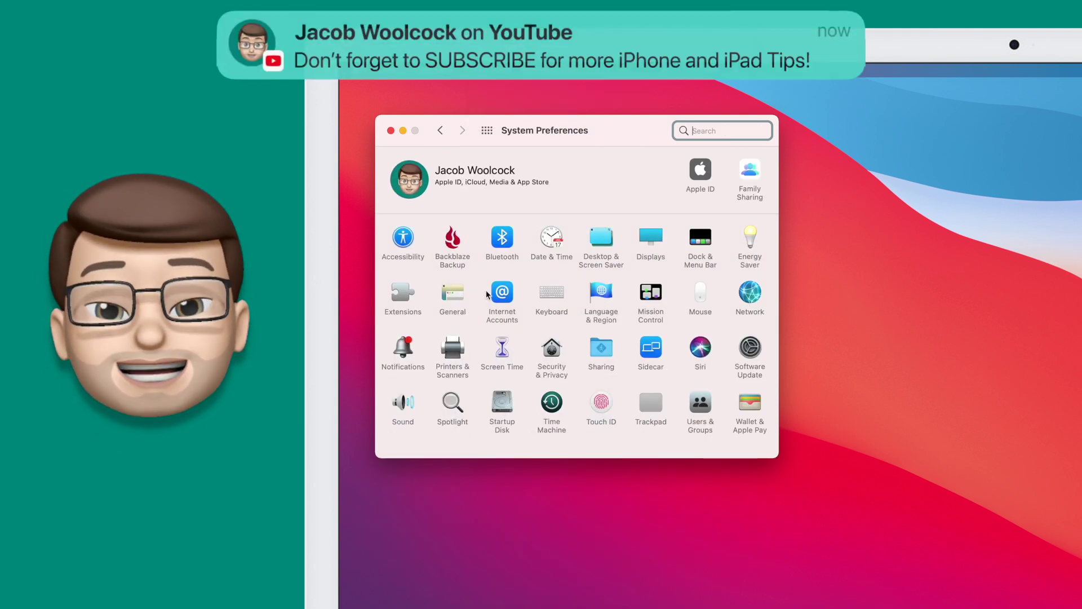
click(503, 238)
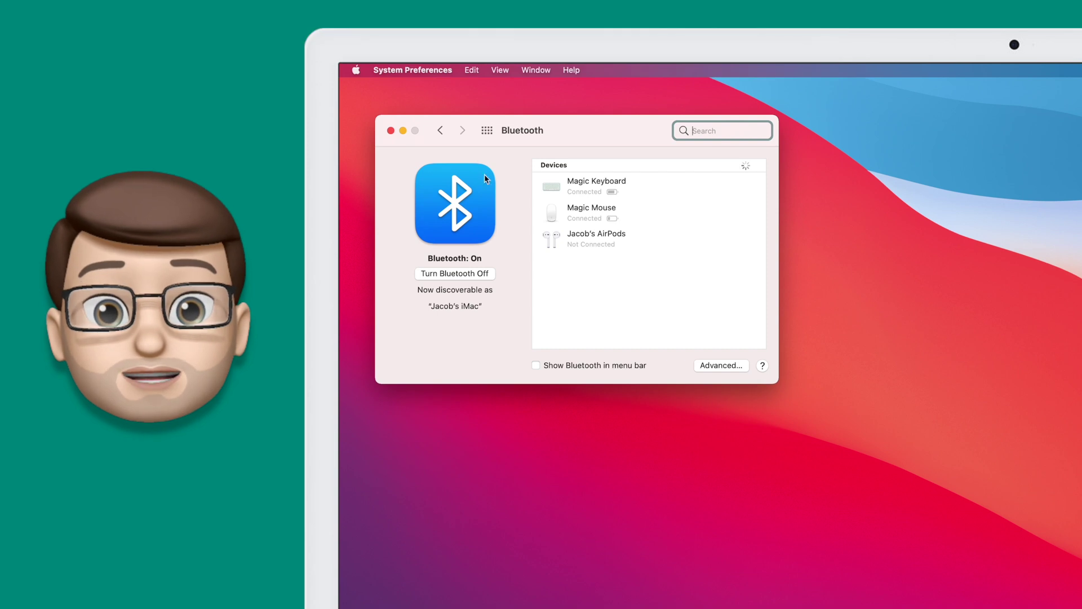
click(488, 130)
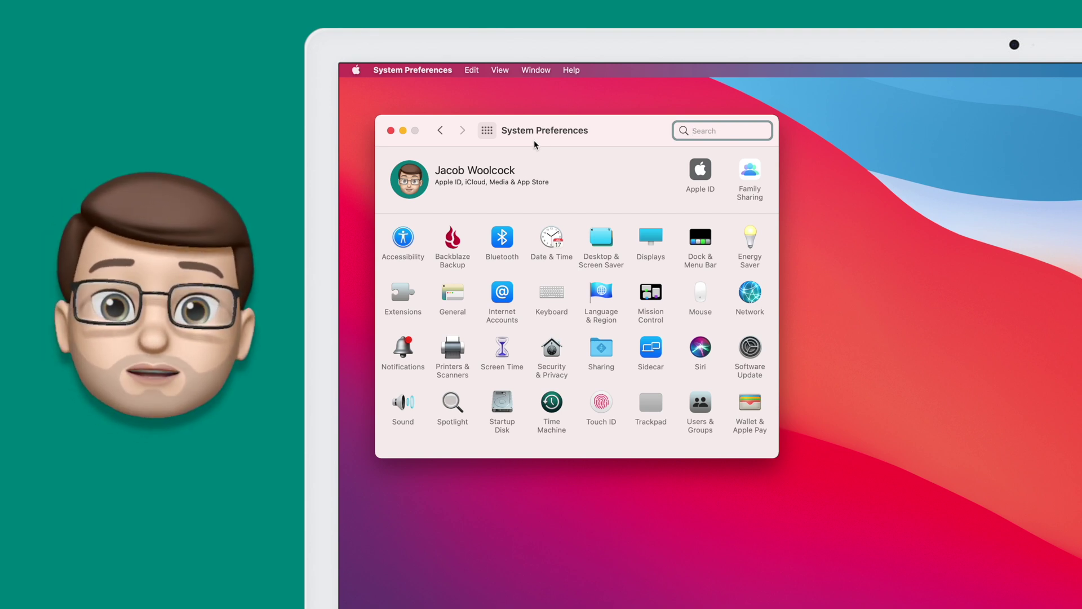
Use View > Customise to hide Language & Region, Extensions, Screen Time and Siri.
click(502, 70)
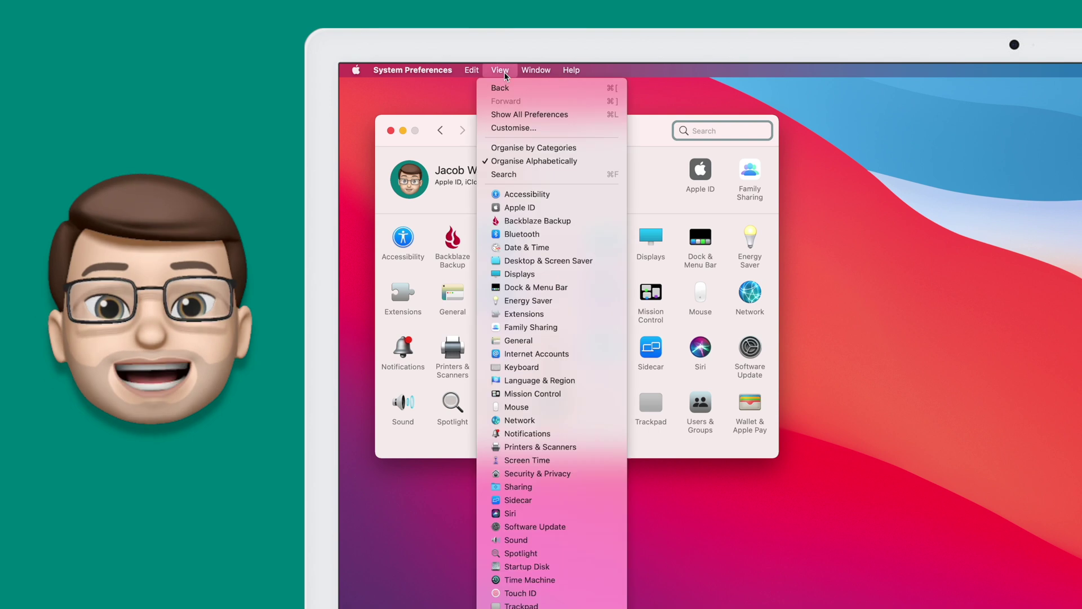
click(509, 129)
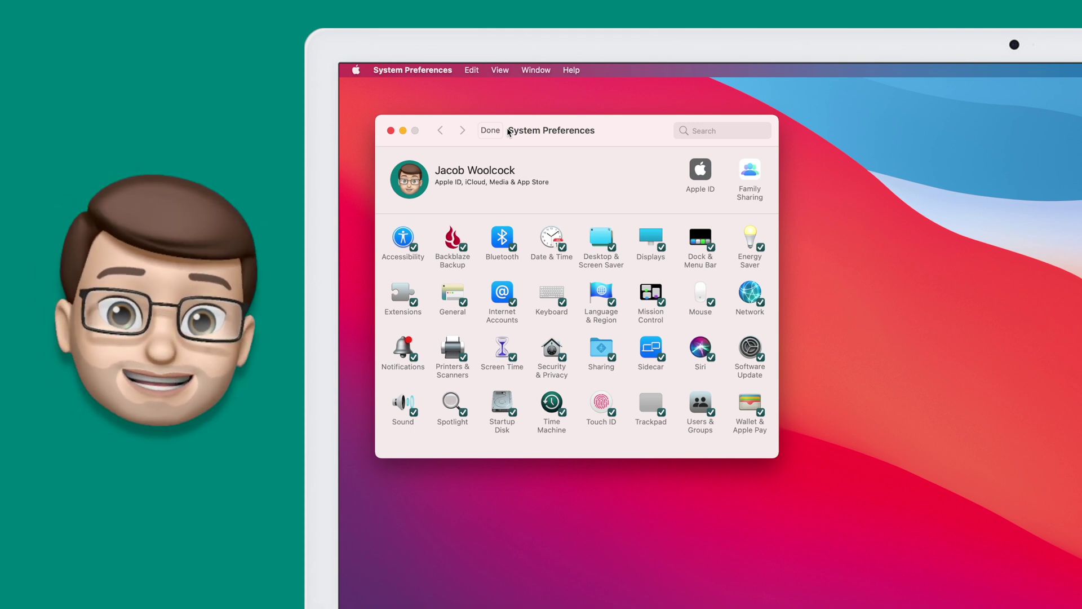
click(612, 303)
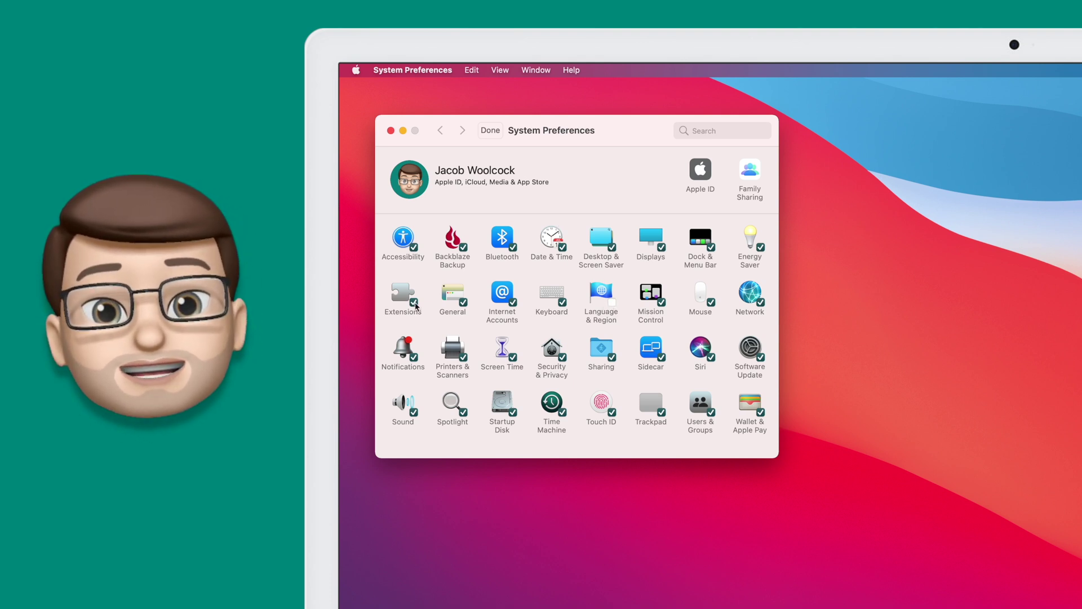
click(414, 302)
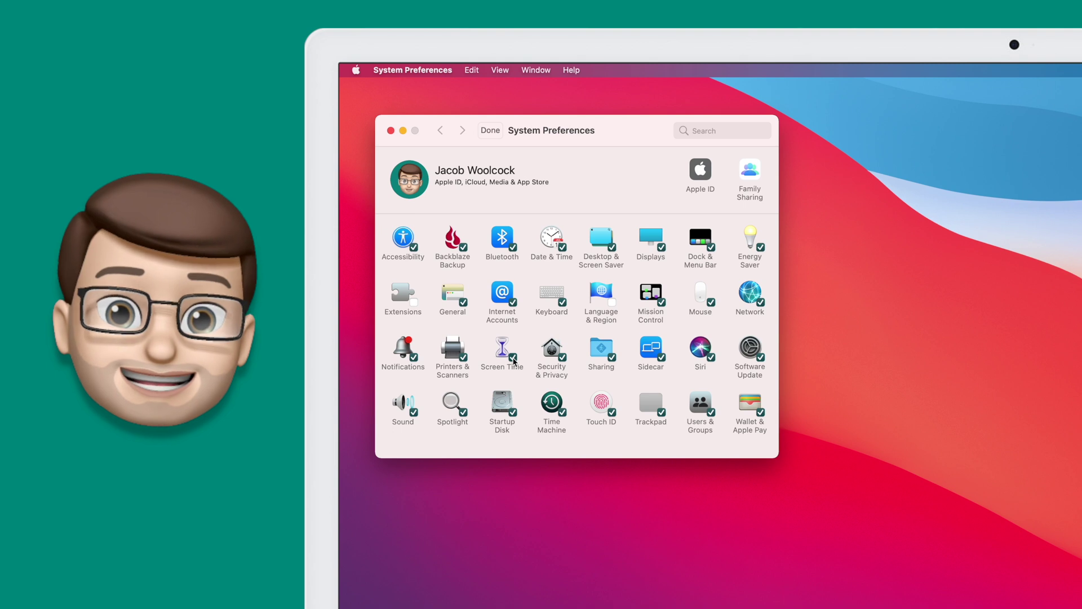
click(713, 357)
click(763, 416)
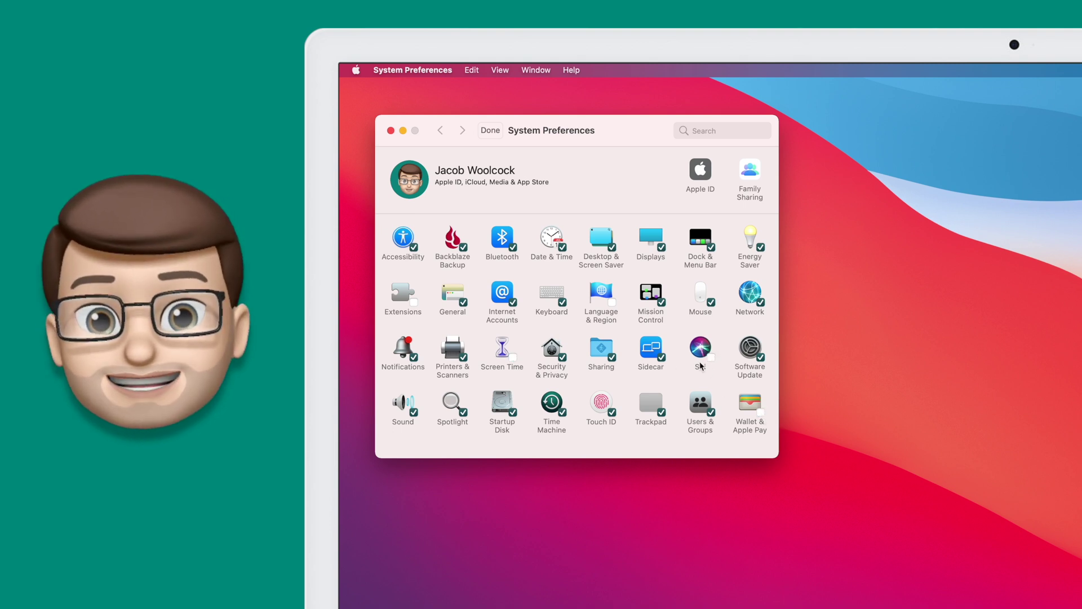
click(492, 131)
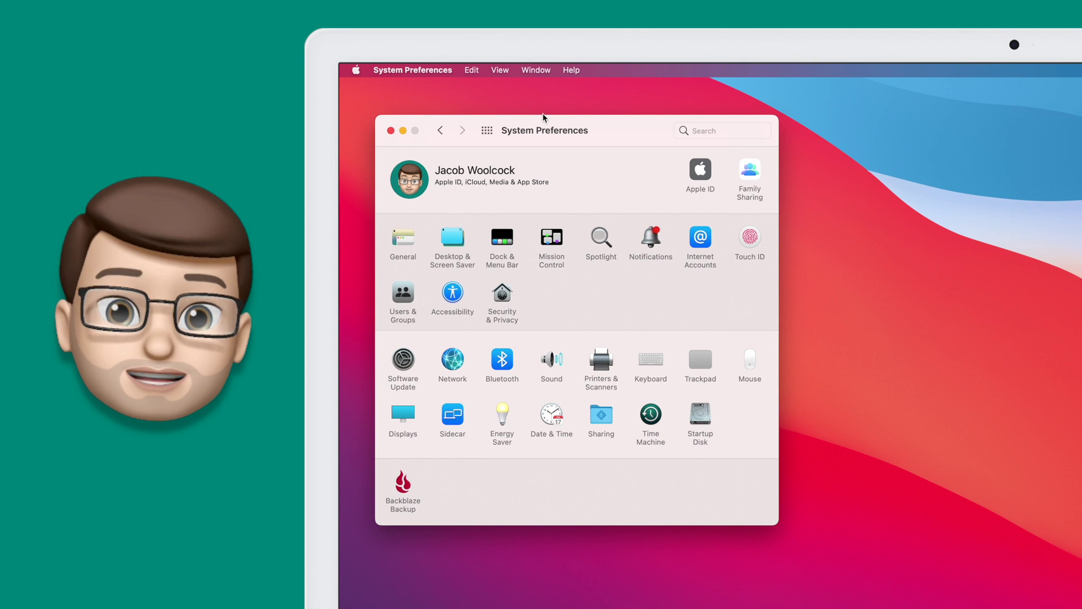
Use View > Customise to show every hidden pane again, including Siri and Extensions.
click(499, 70)
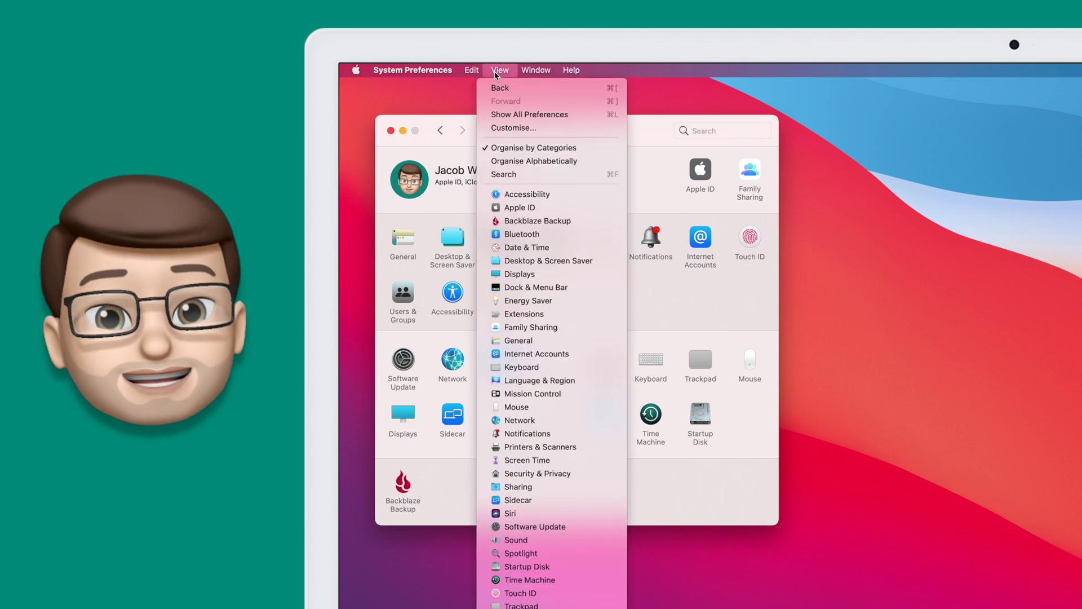
click(490, 130)
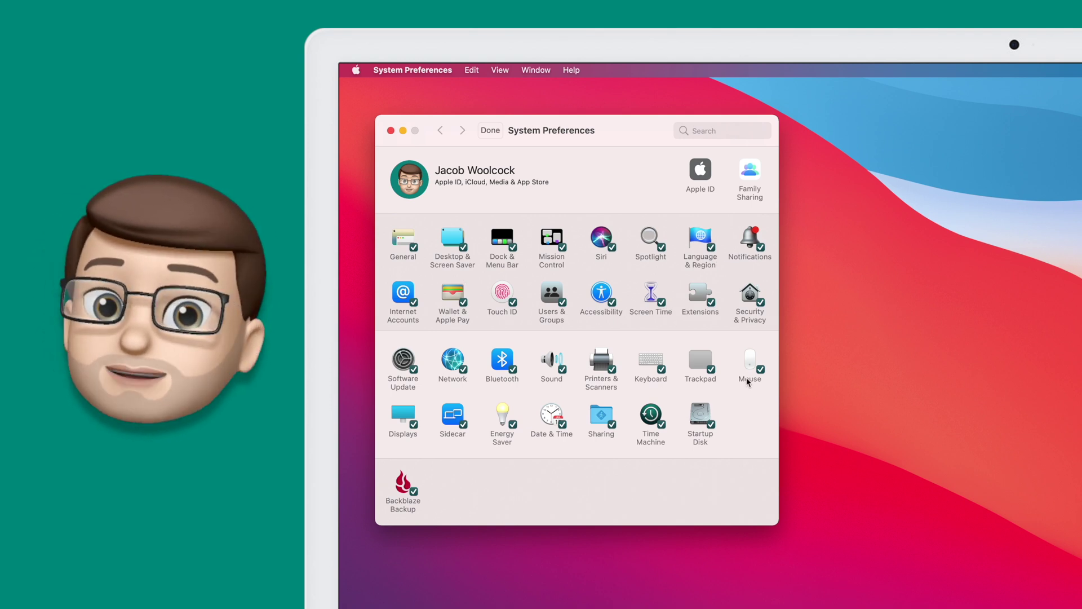
click(490, 131)
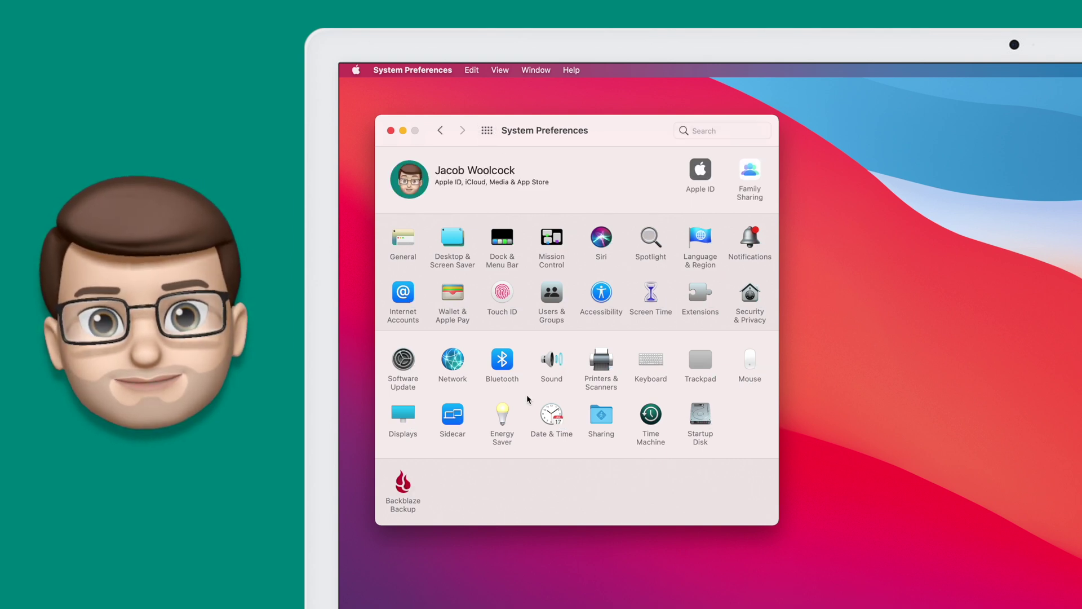